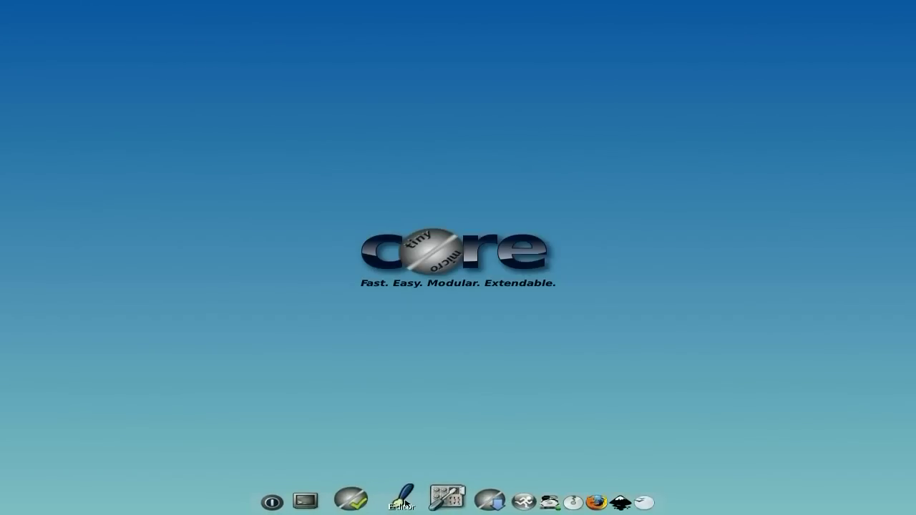
- Briefly open a blank text editor and the AppBrowser extension list, then close both
click(403, 499)
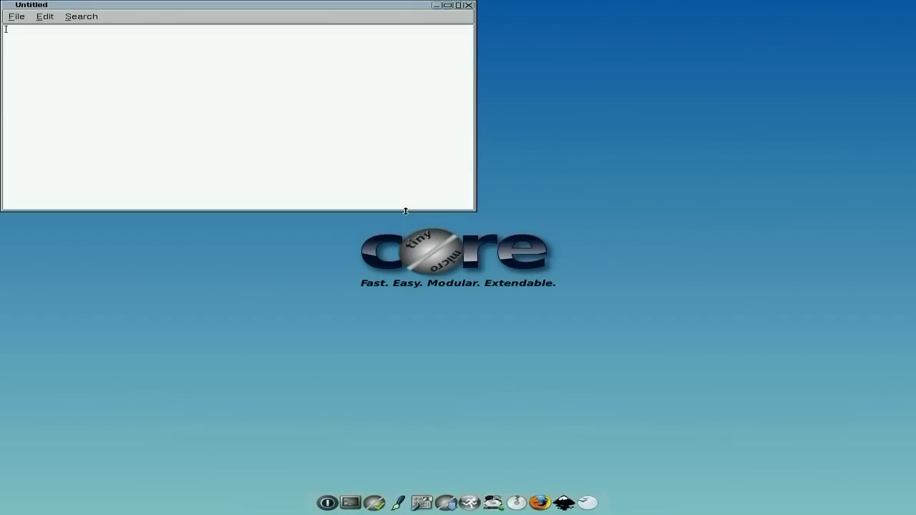
click(469, 5)
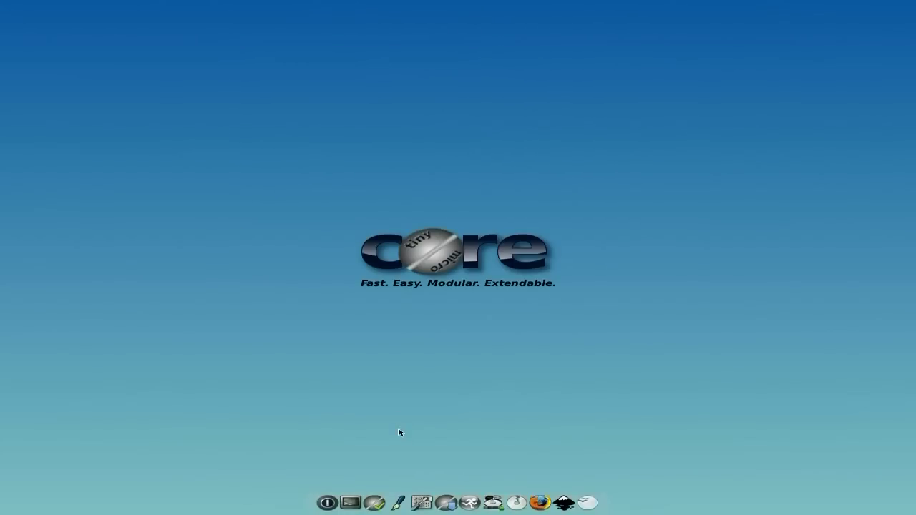
click(458, 502)
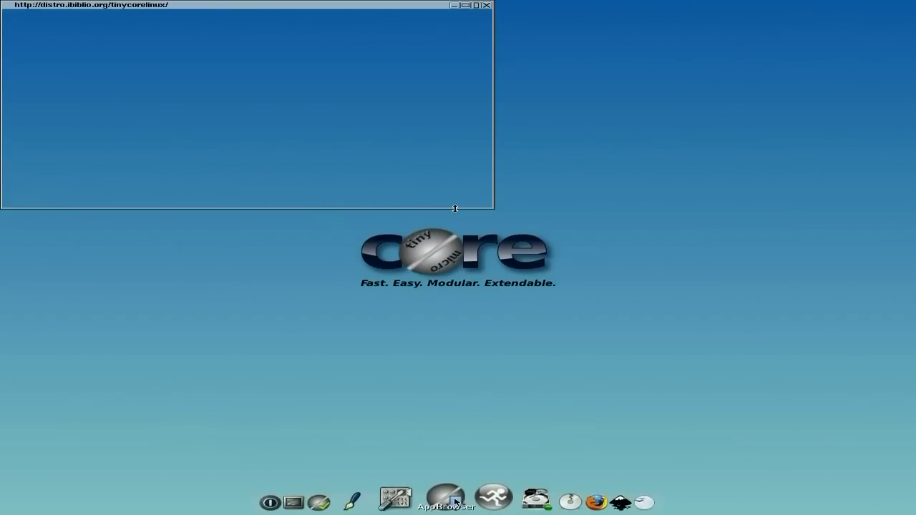
click(36, 15)
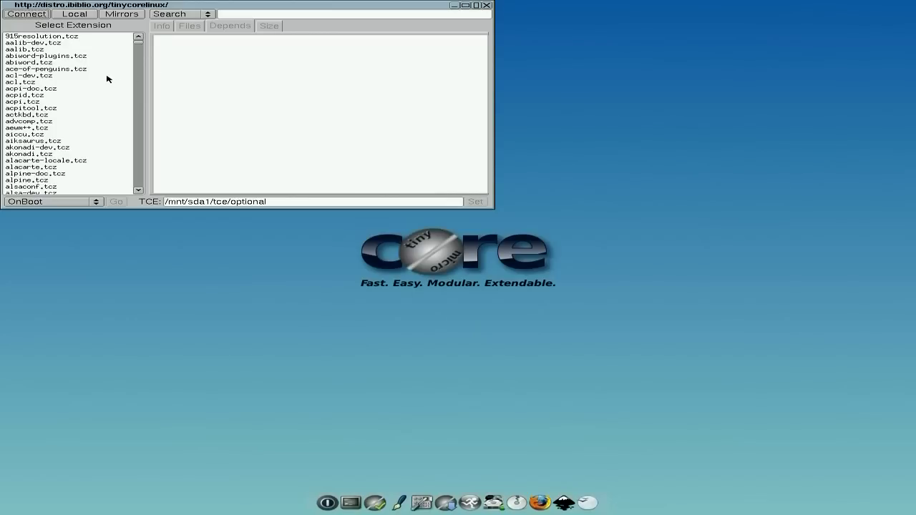
scroll(104, 77, down, 2)
scroll(103, 77, down, 4)
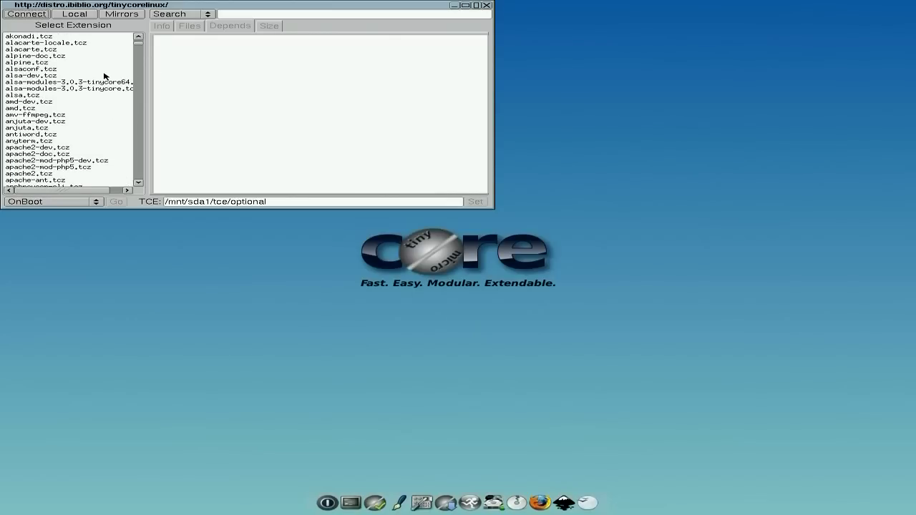
click(487, 6)
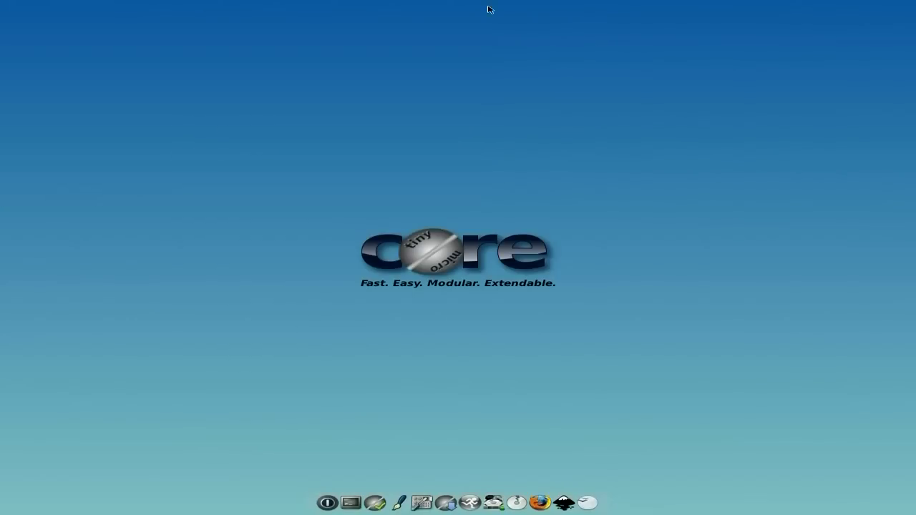
- In Control Panel's Wbar Conf, set the dock Position to Right and apply
click(426, 493)
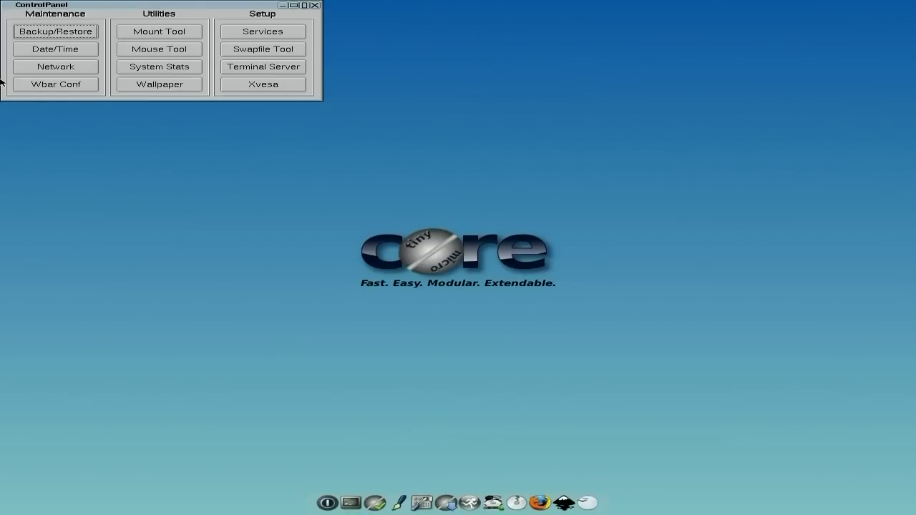
click(36, 87)
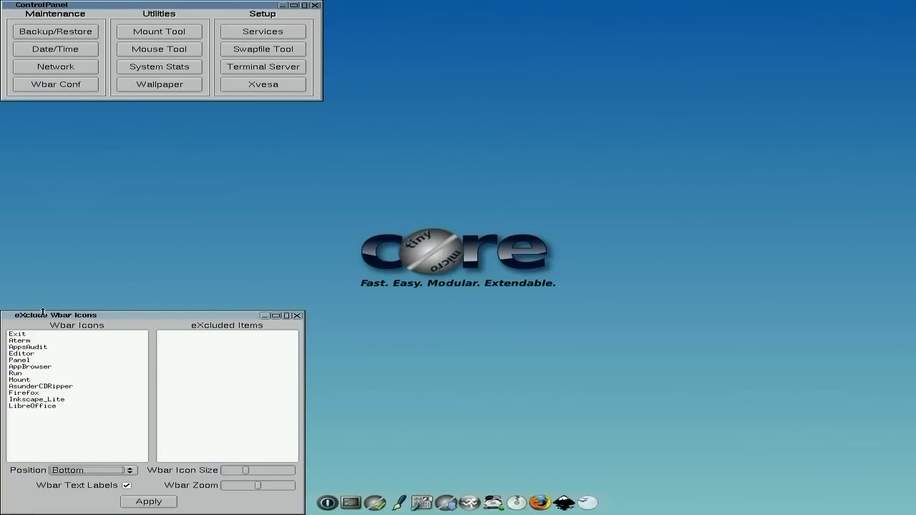
click(129, 471)
click(125, 490)
click(141, 503)
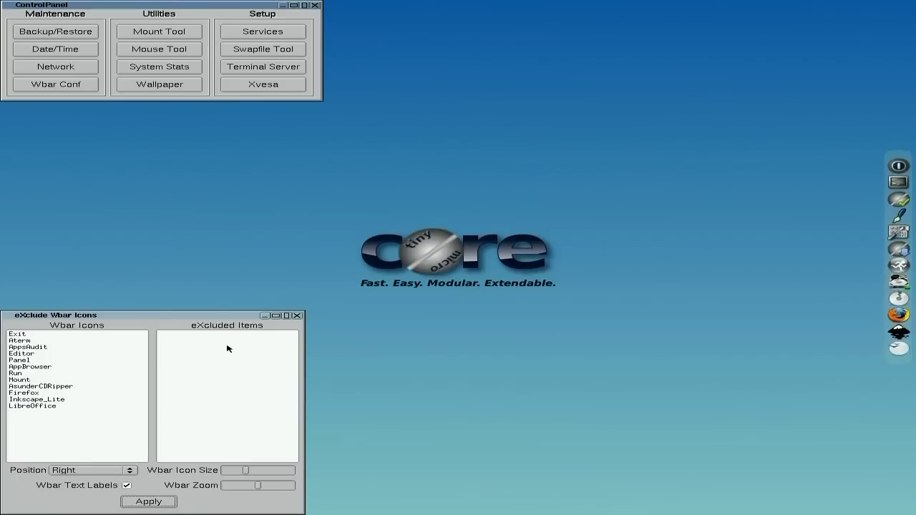
click(298, 315)
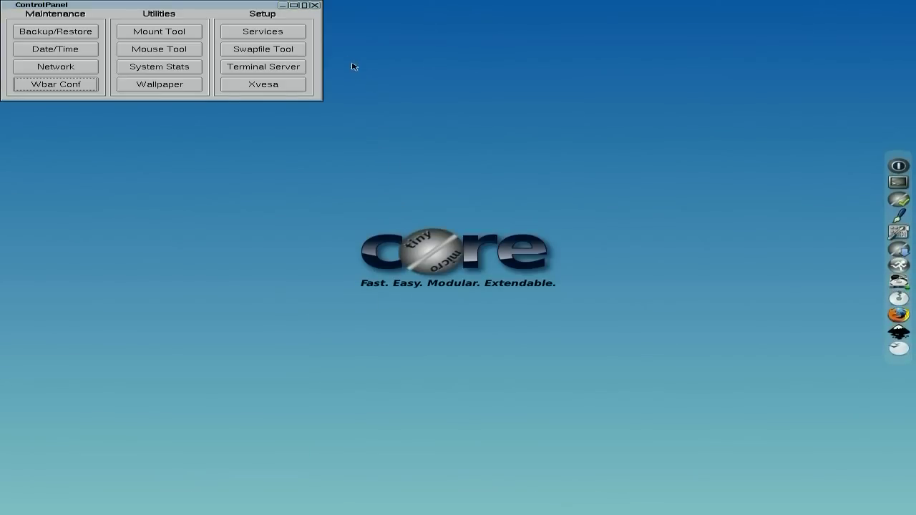
click(314, 6)
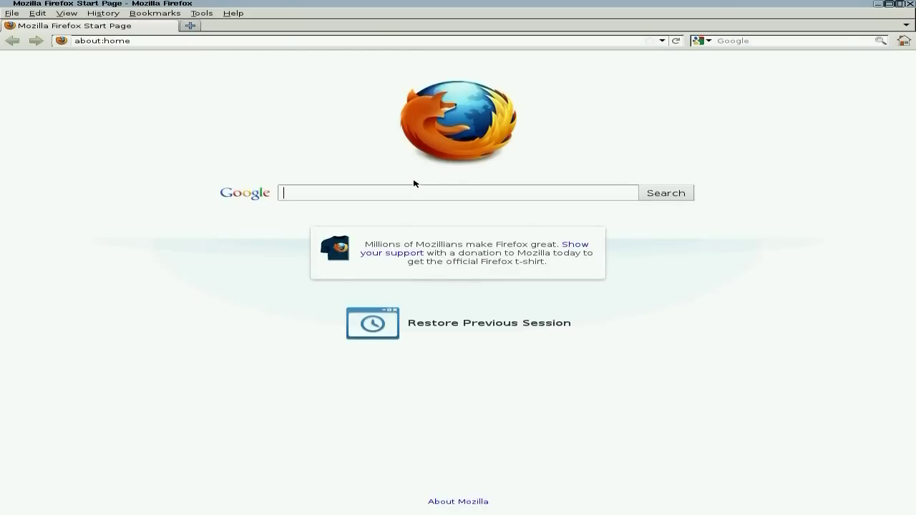
text(tinycore)
key(Return)
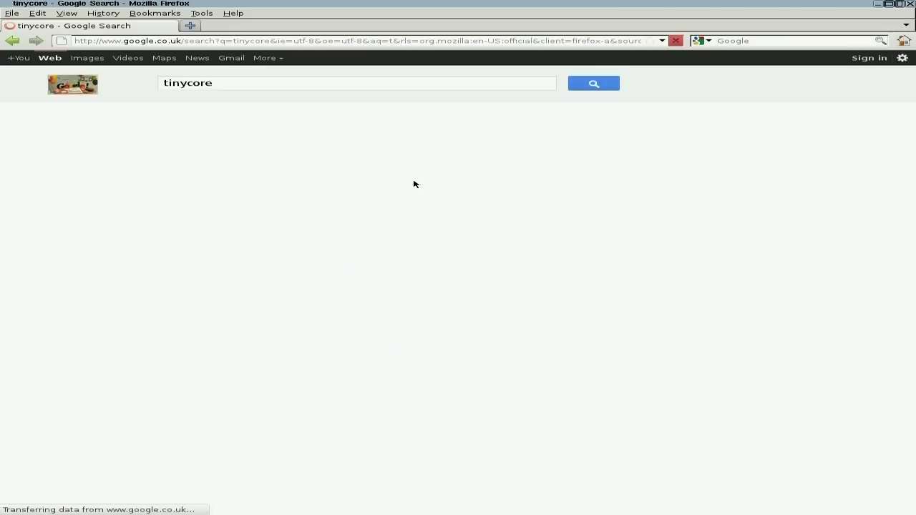
click(318, 123)
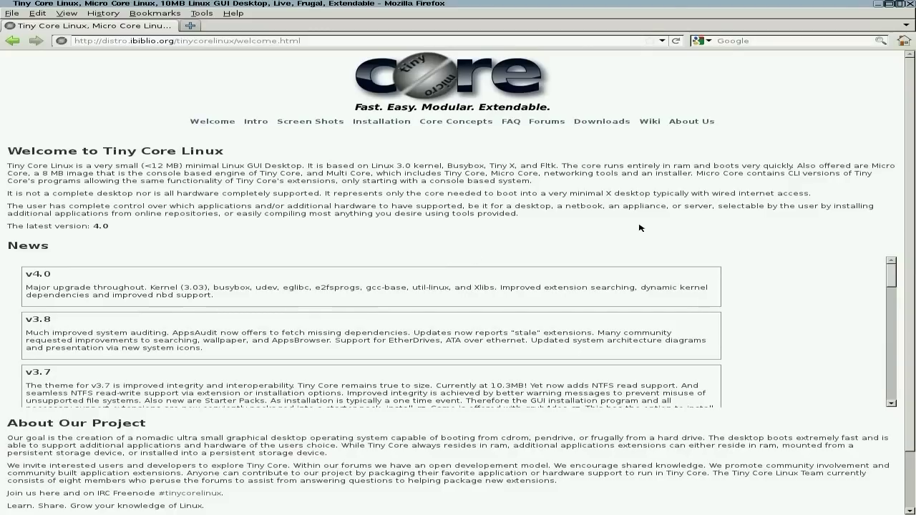
click(909, 4)
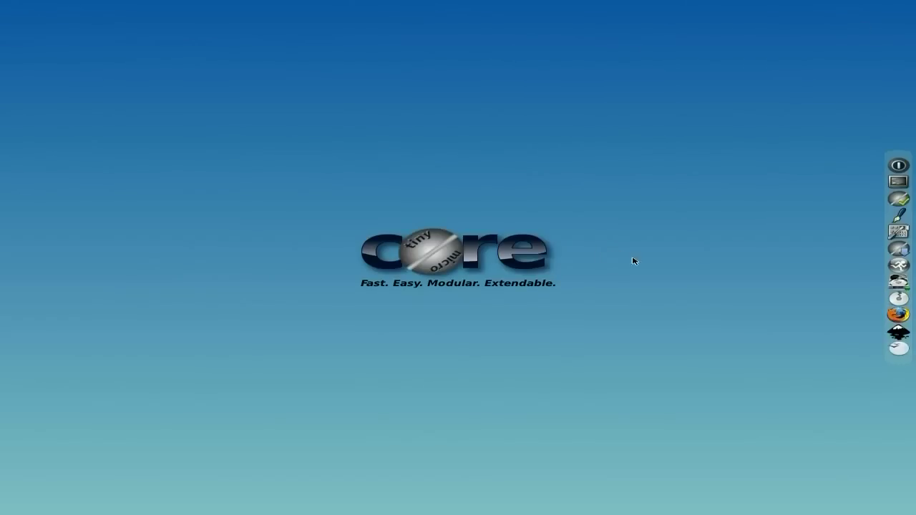
click(888, 335)
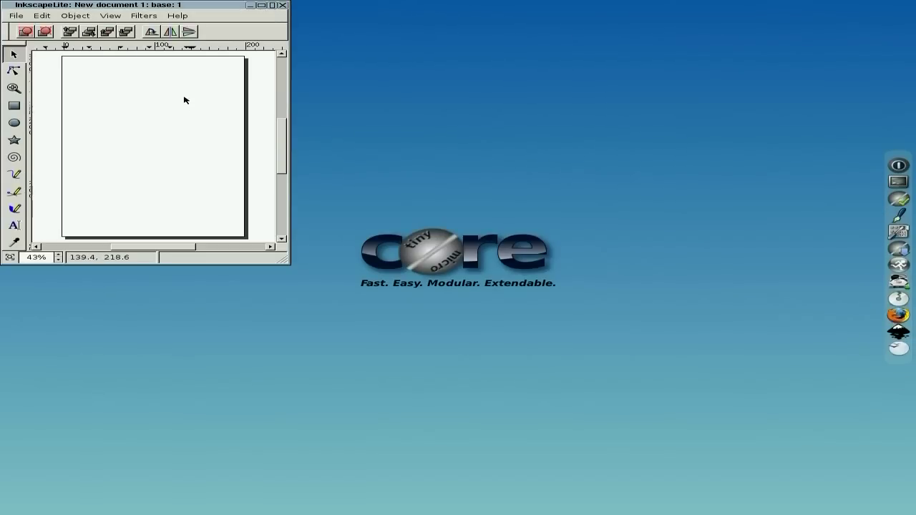
click(283, 6)
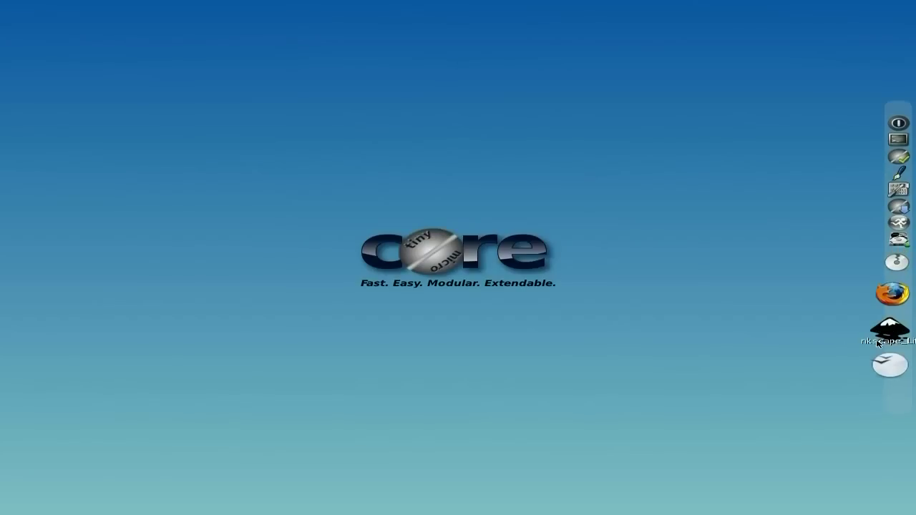
- Start a new LibreOffice Writer document, maximize it, and check the font list
click(889, 358)
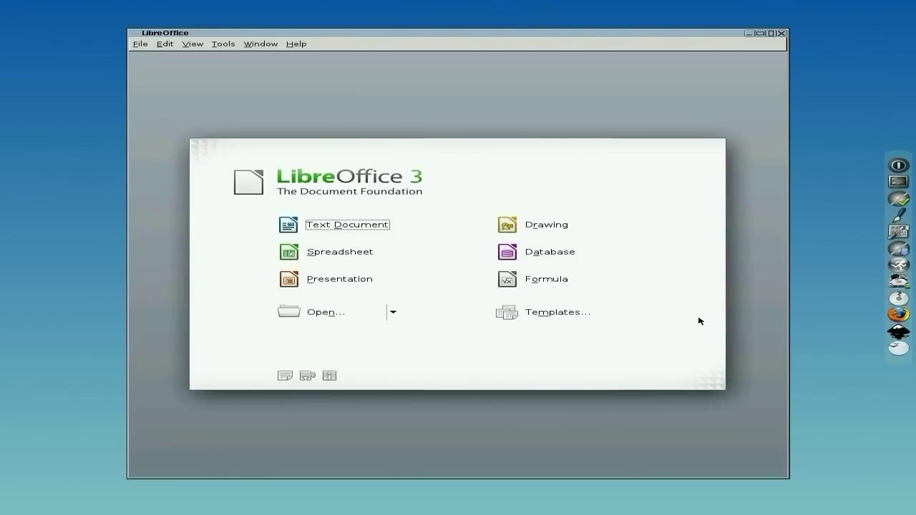
click(331, 230)
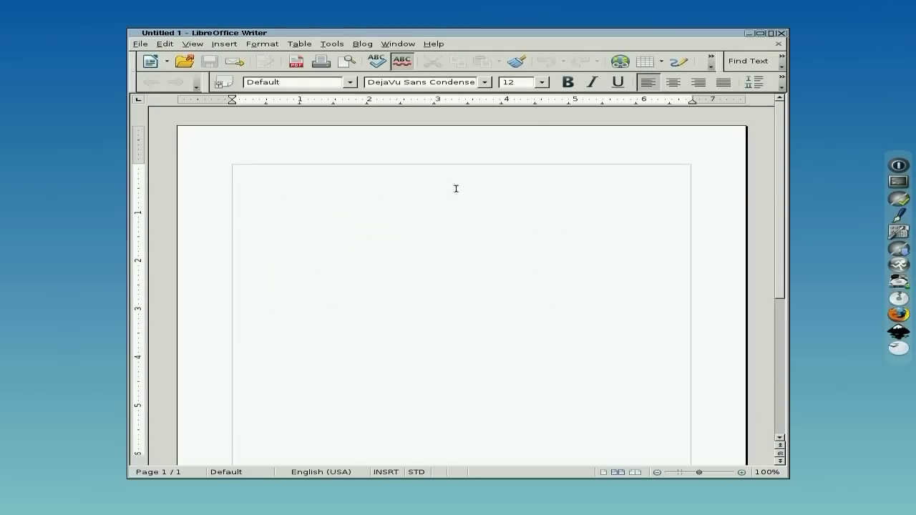
middle_click(771, 33)
click(773, 6)
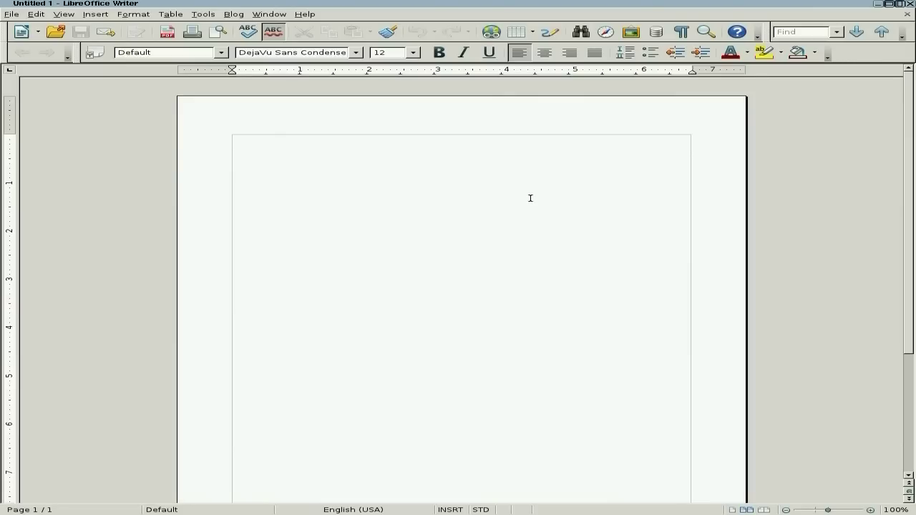
click(356, 53)
click(357, 54)
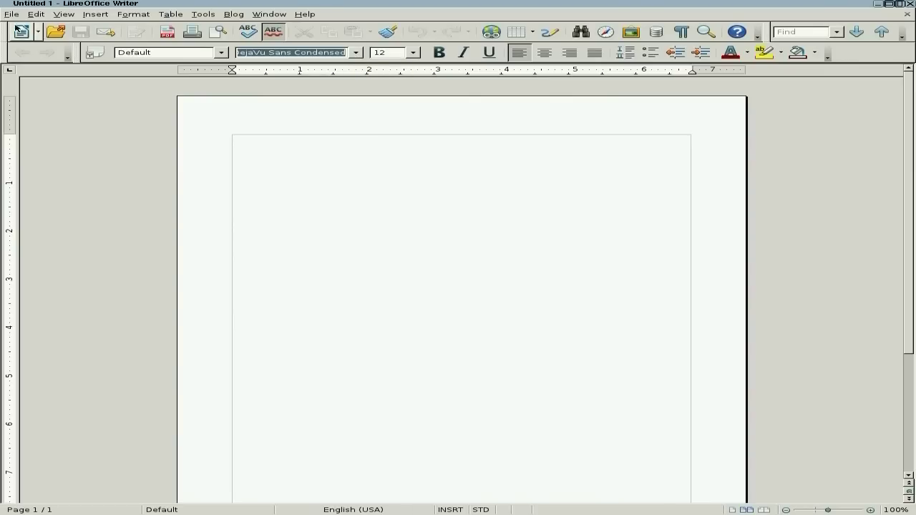
- Browse the Save As file types, cancel without saving, and close Writer
click(11, 14)
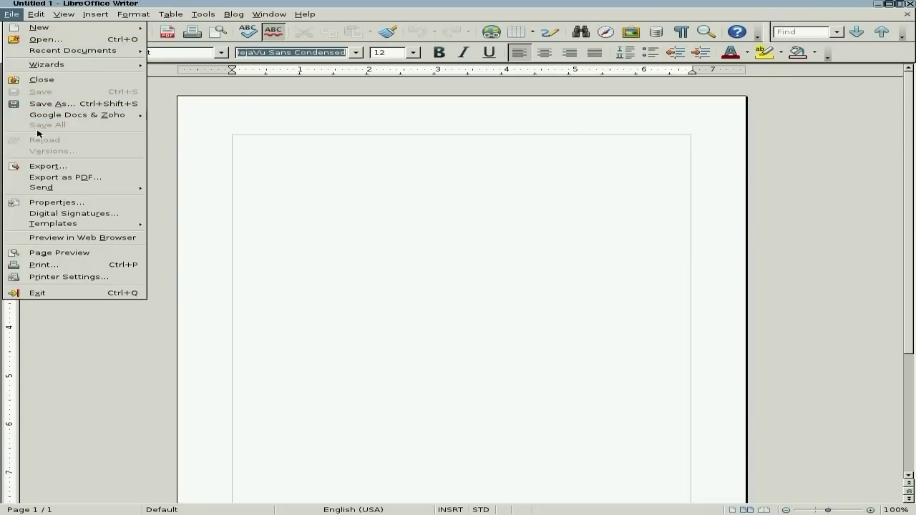
click(42, 104)
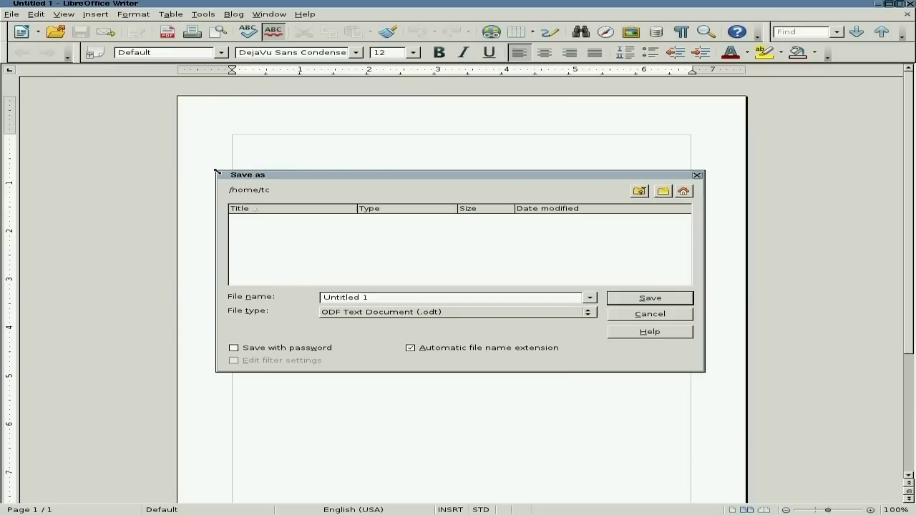
click(589, 313)
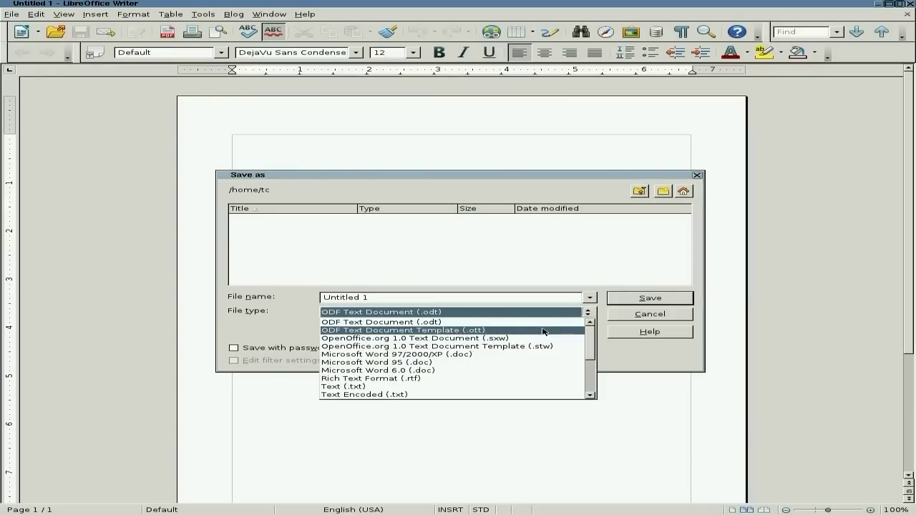
scroll(542, 331, down, 3)
scroll(536, 336, up, 3)
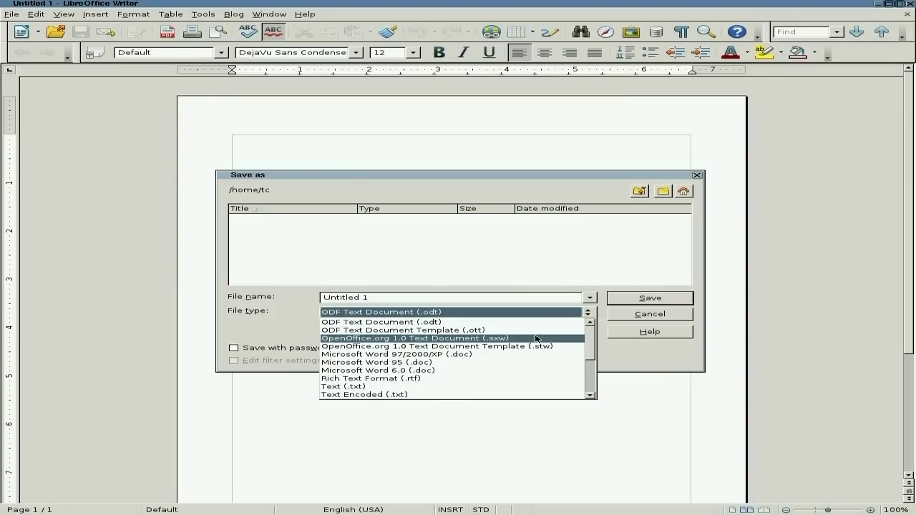
click(660, 460)
click(661, 317)
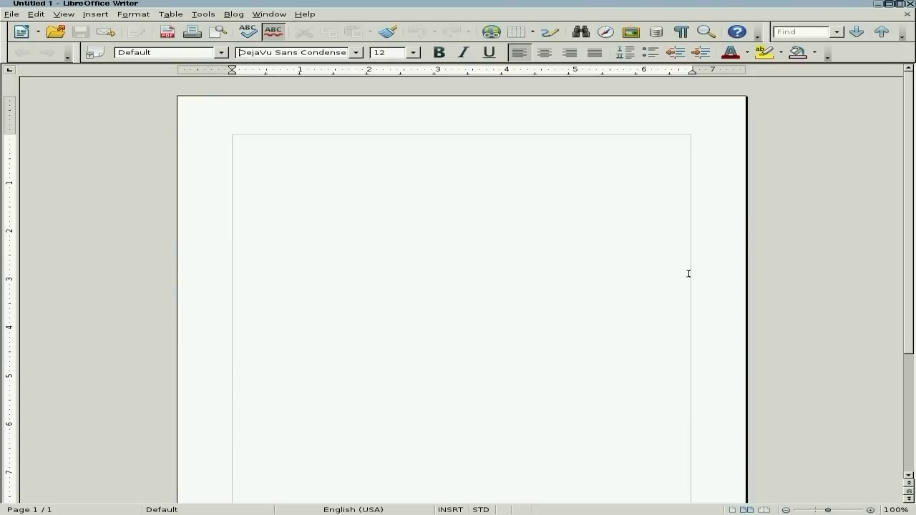
click(909, 5)
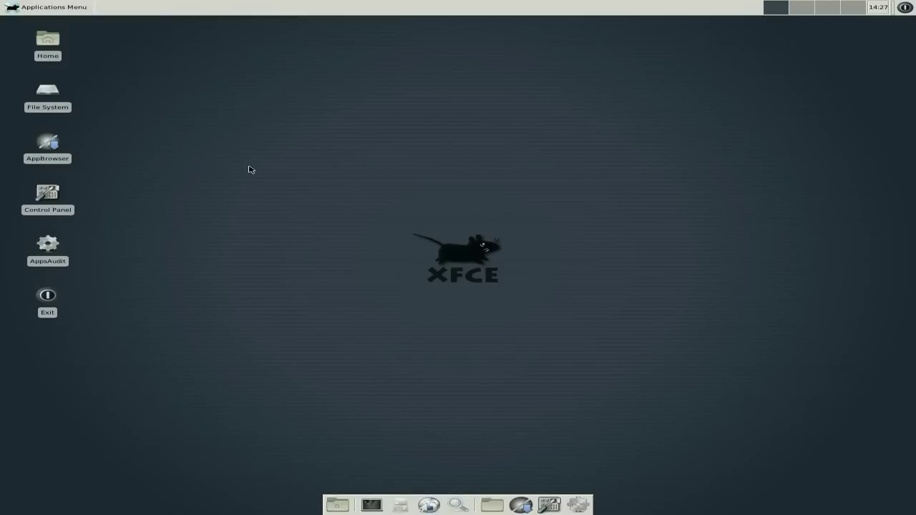
double_click(48, 144)
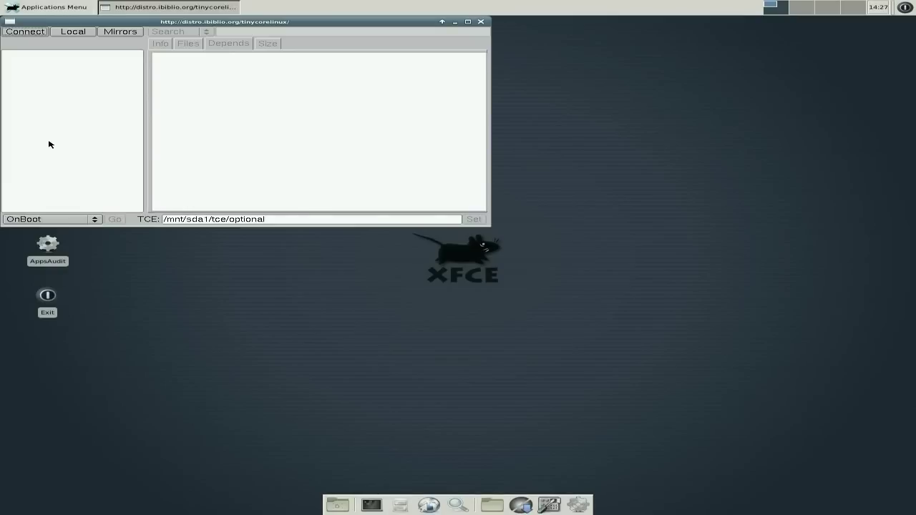
click(25, 33)
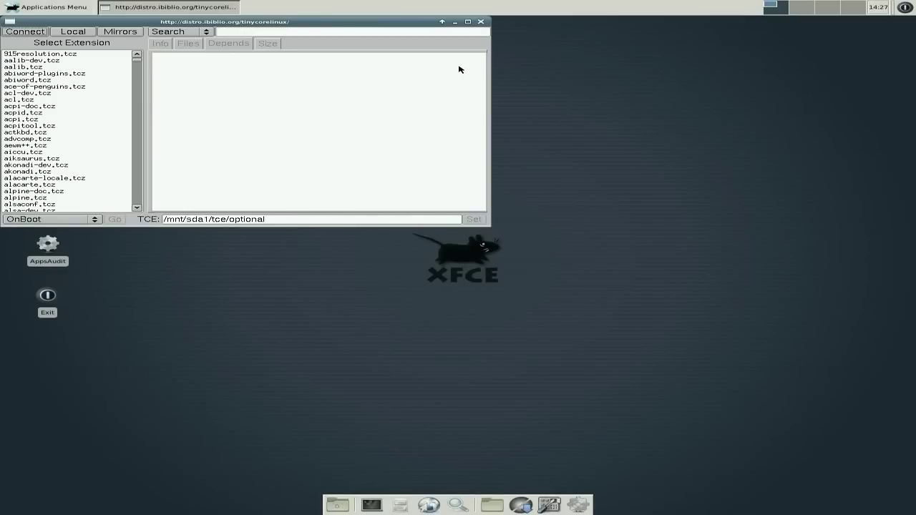
click(480, 23)
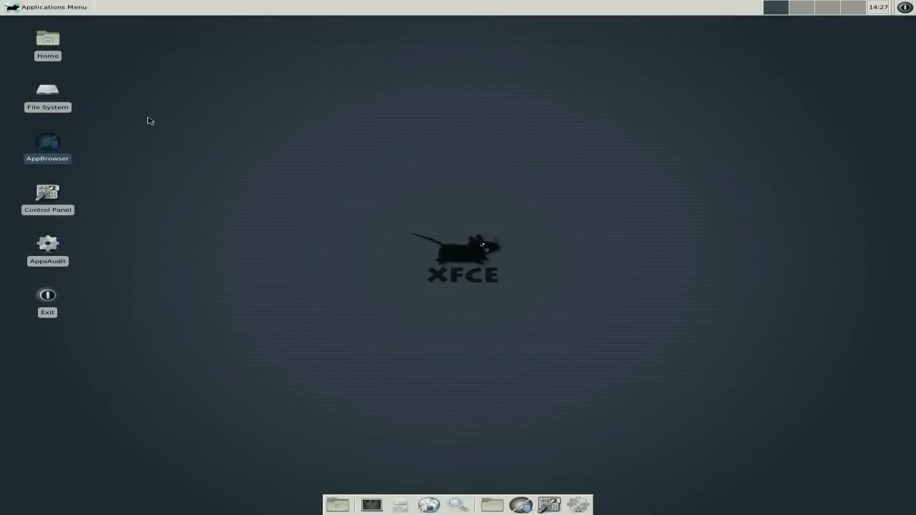
click(24, 9)
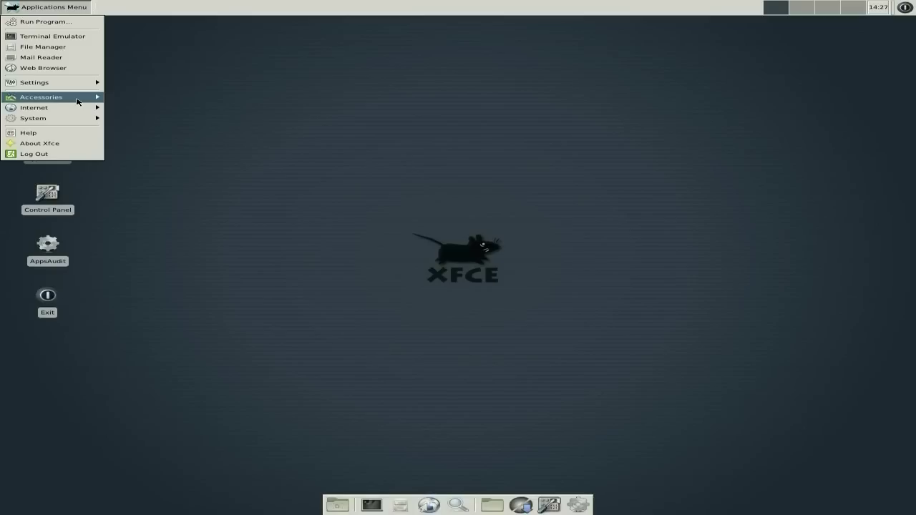
mouse_move(75, 100)
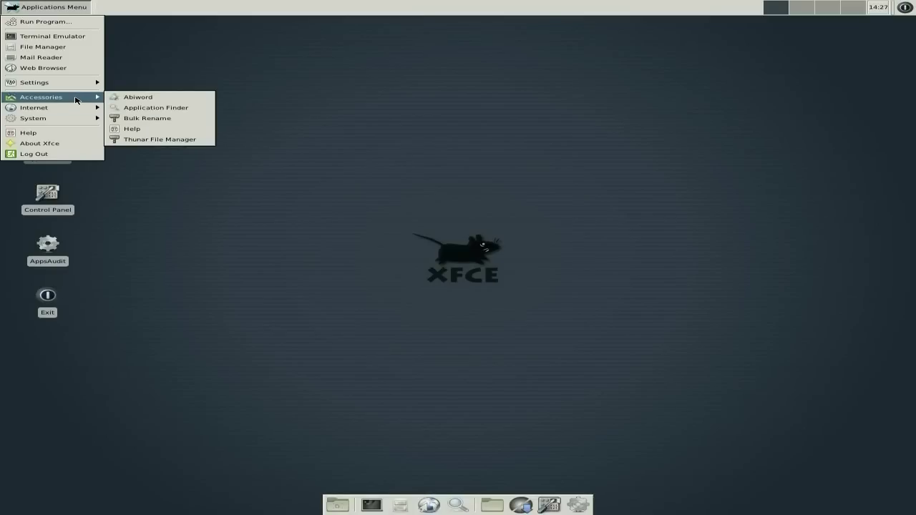
click(152, 99)
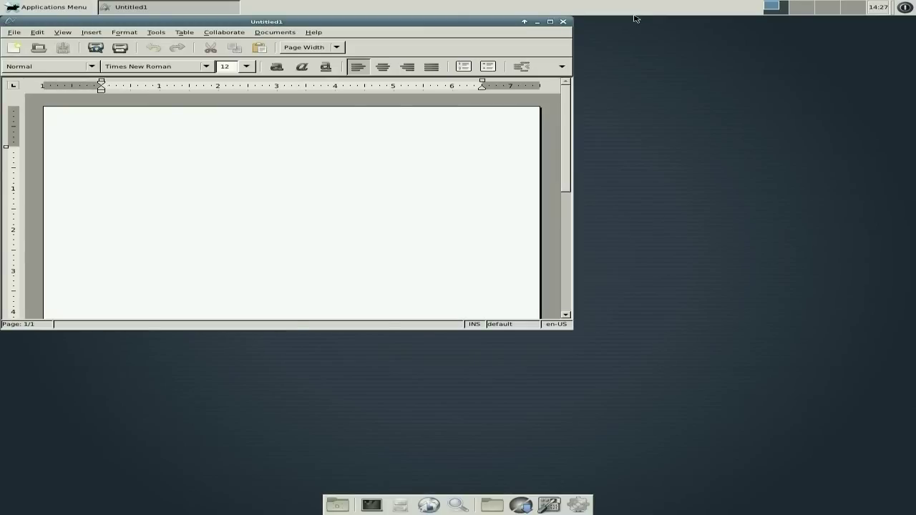
click(564, 23)
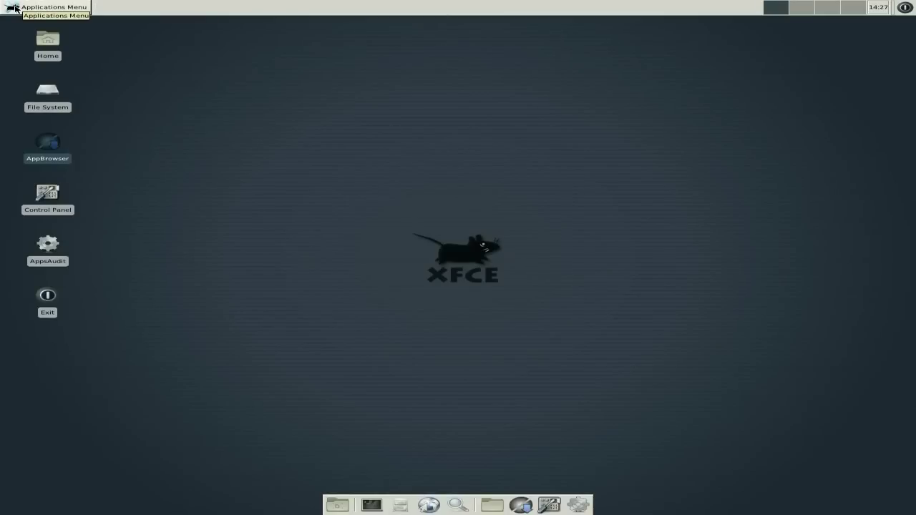
- Launch Chromium from the Internet category of the Applications Menu
click(15, 8)
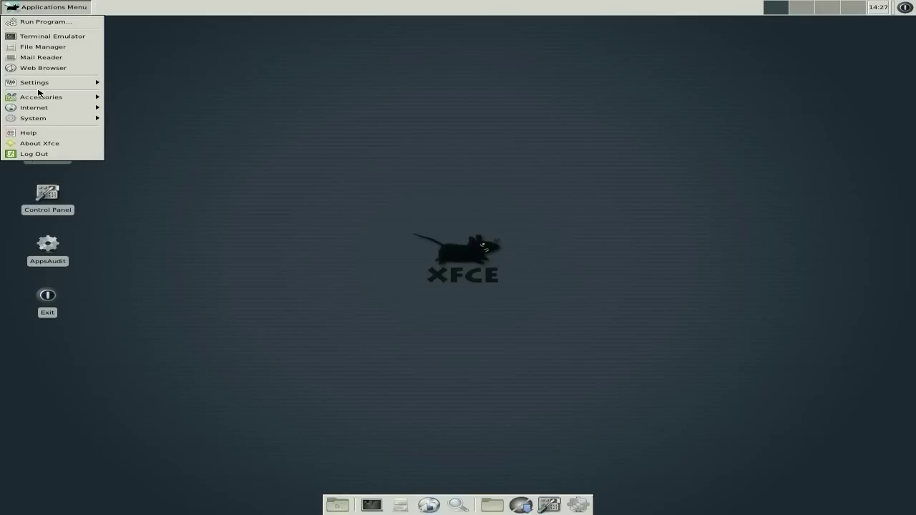
mouse_move(41, 112)
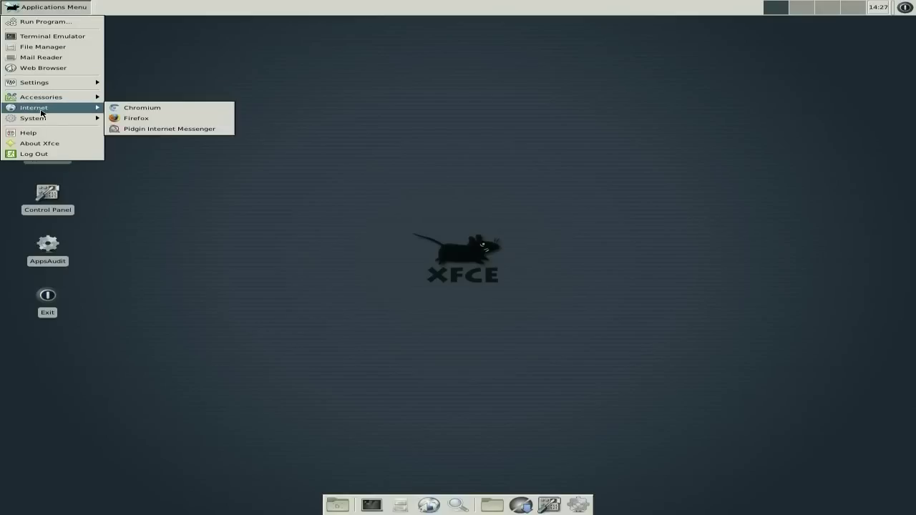
click(133, 111)
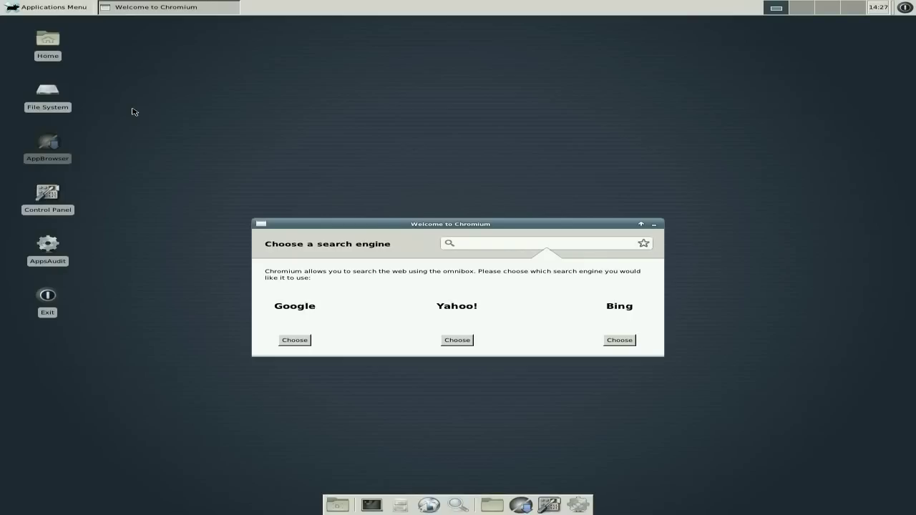
- Choose Google as the search engine, maximize Chromium, close the New Tab, then exit
click(293, 340)
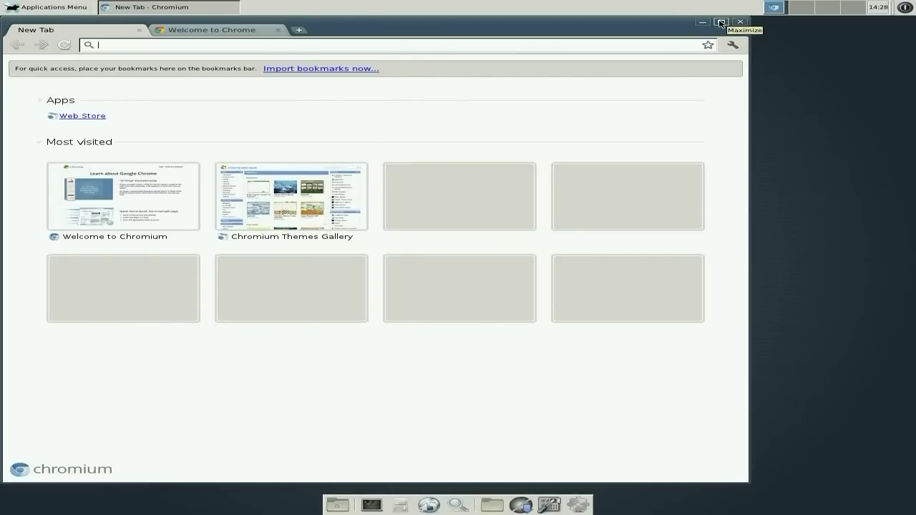
click(720, 23)
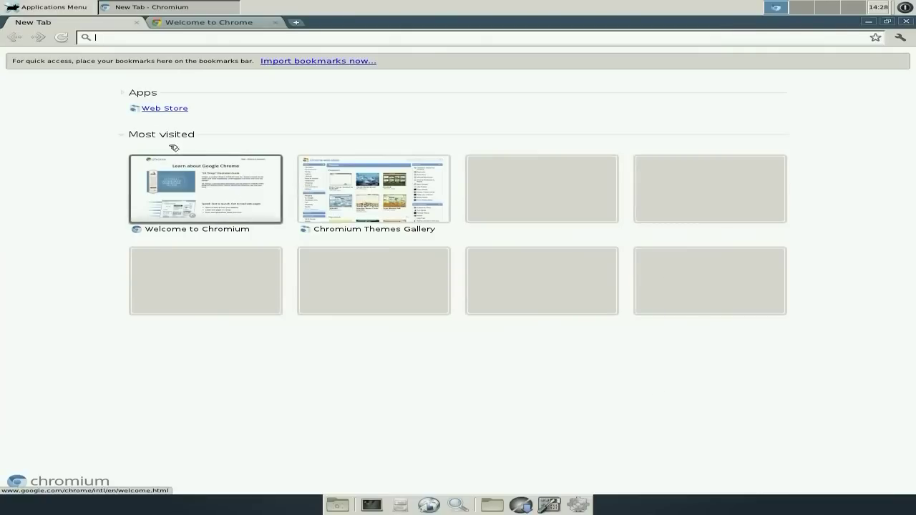
click(135, 22)
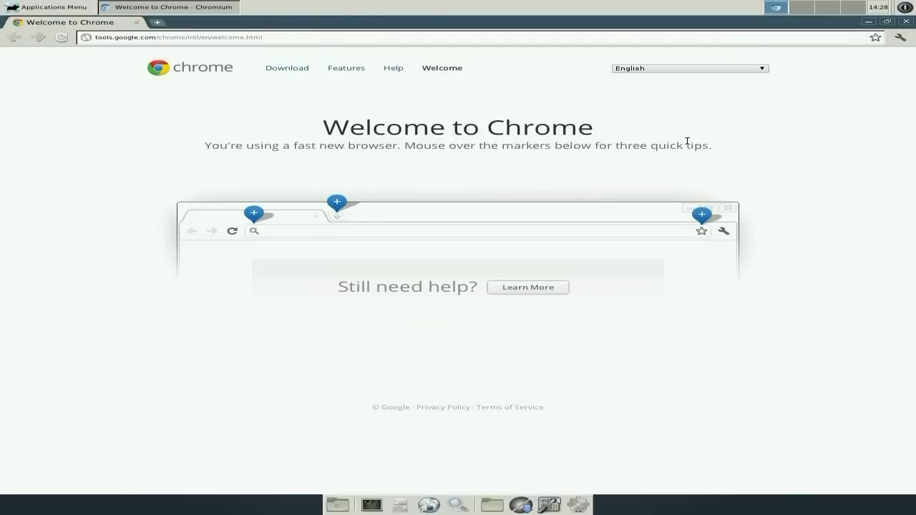
click(905, 22)
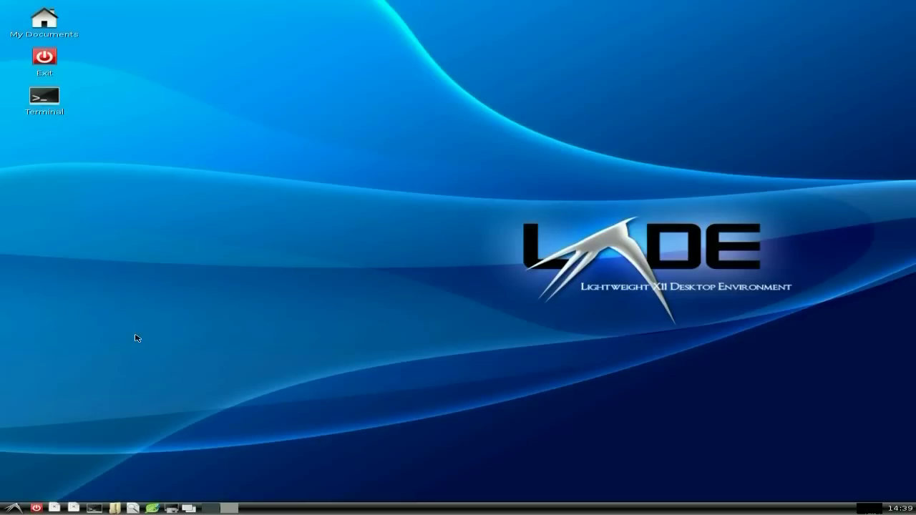
- Launch Leafpad from the Accessories menu and close it again
click(11, 506)
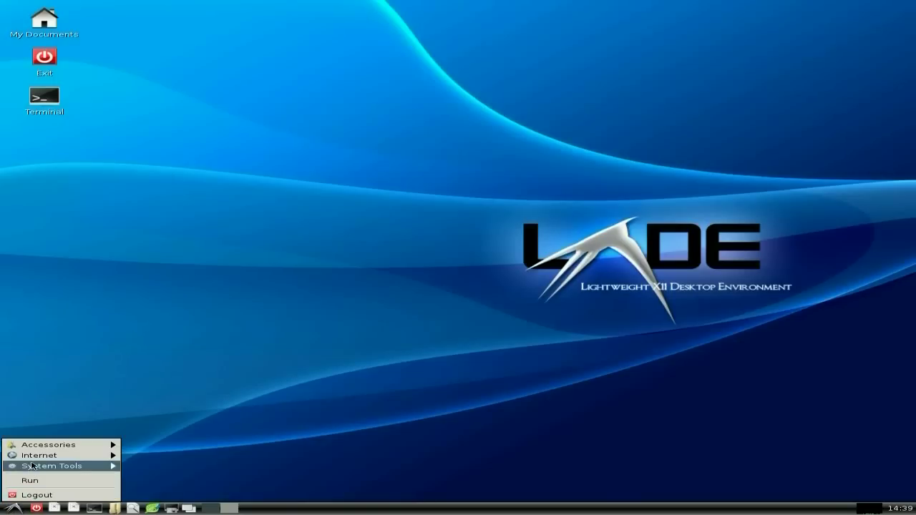
mouse_move(40, 445)
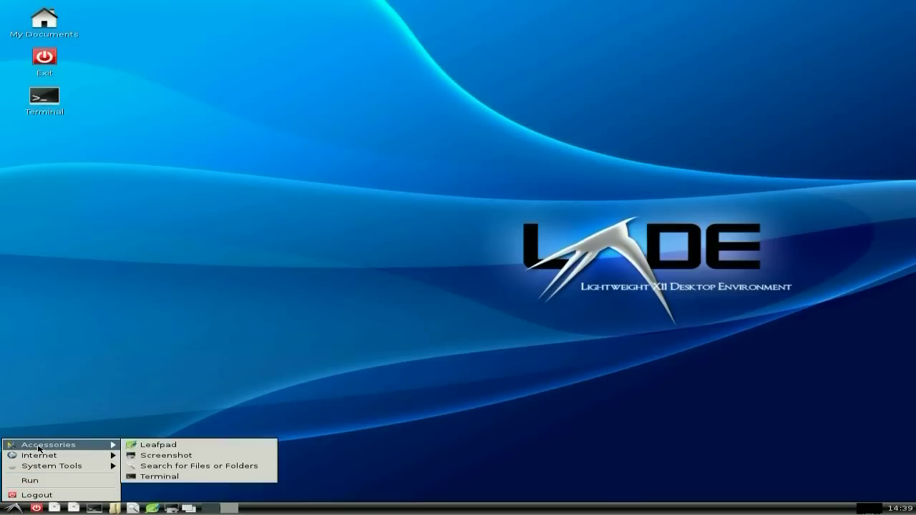
click(148, 447)
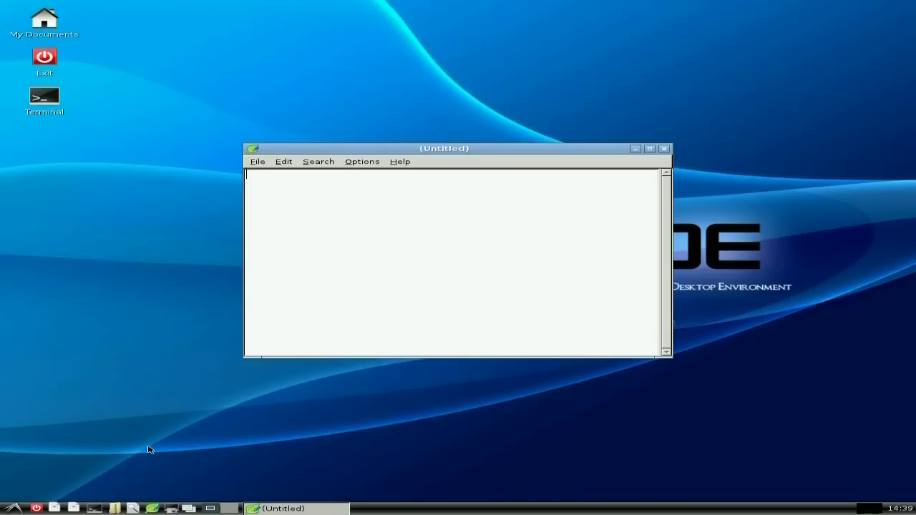
click(664, 149)
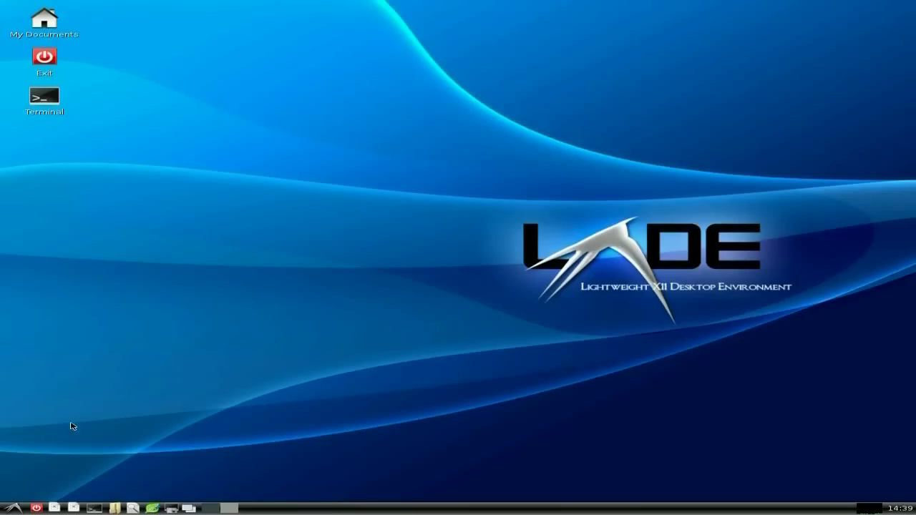
- Start AppBrowser from the System Tools menu
click(16, 509)
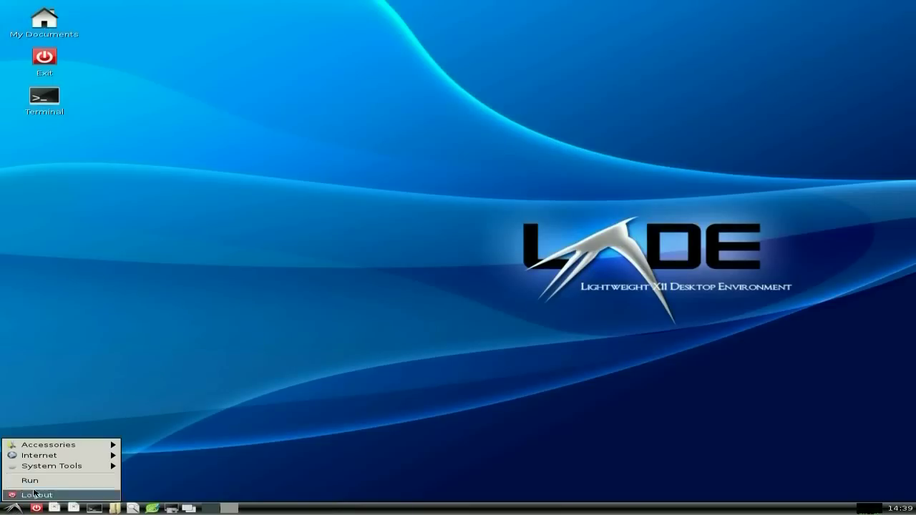
mouse_move(45, 471)
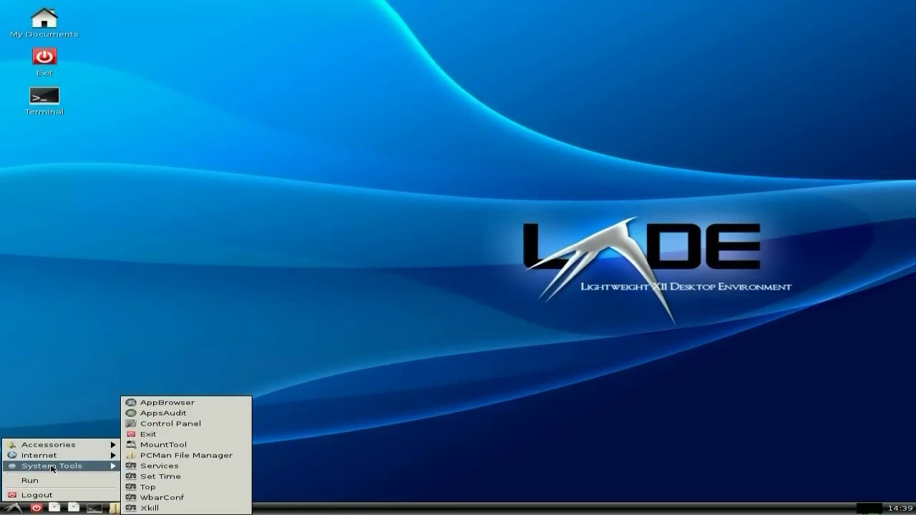
click(168, 403)
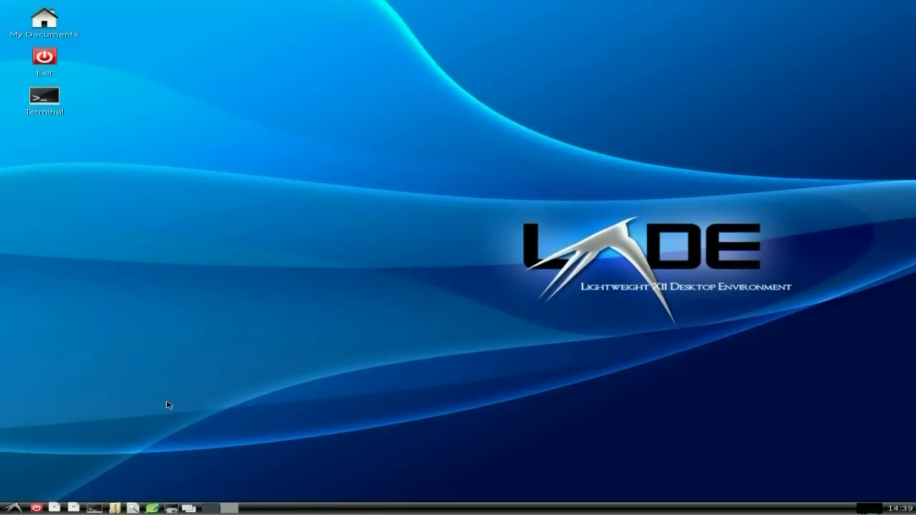
- Load the online extension list and view the miro.tcz details
click(246, 163)
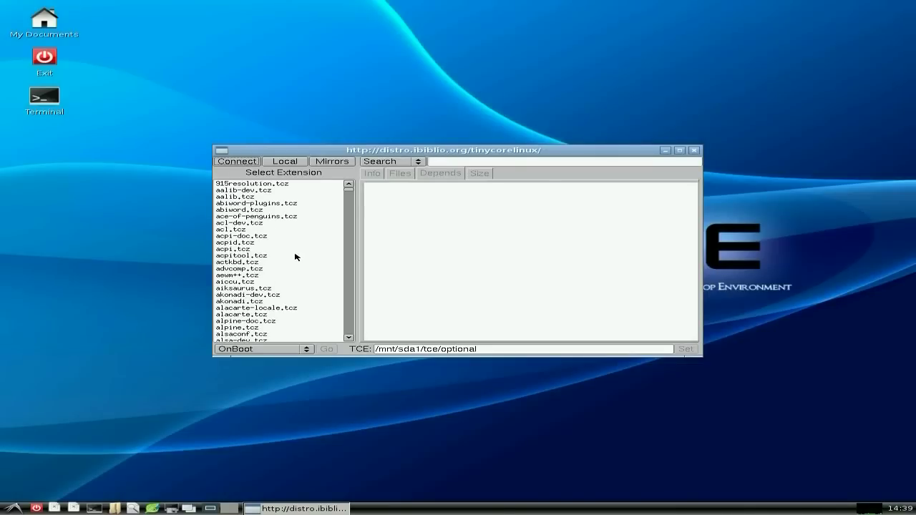
scroll(296, 256, down, 1)
scroll(296, 257, down, 10)
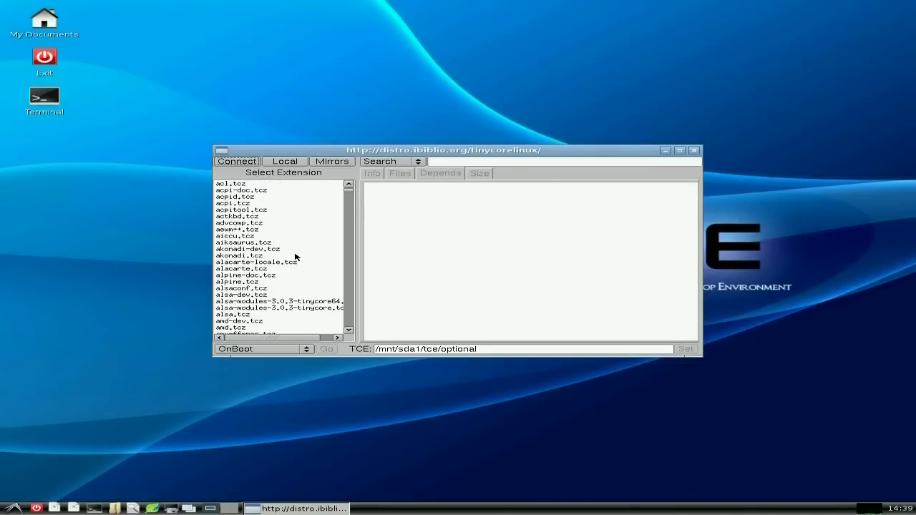
scroll(296, 256, down, 15)
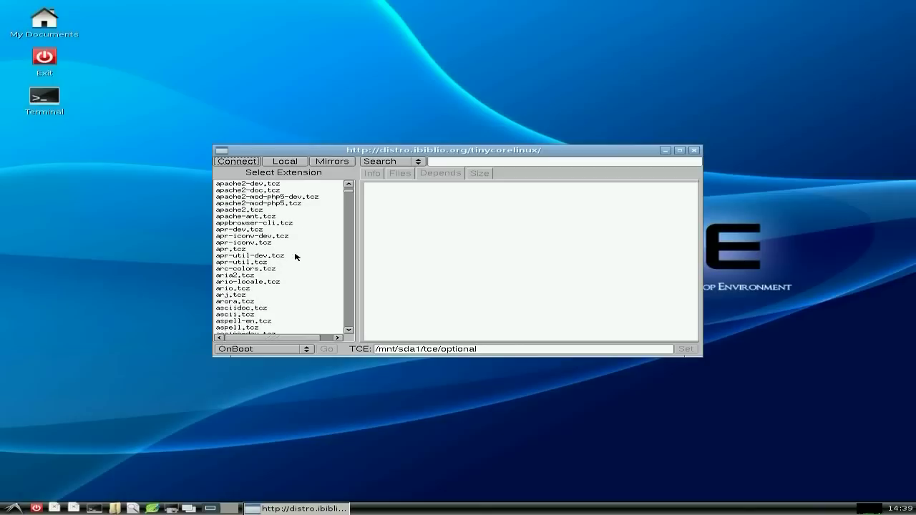
scroll(296, 256, down, 10)
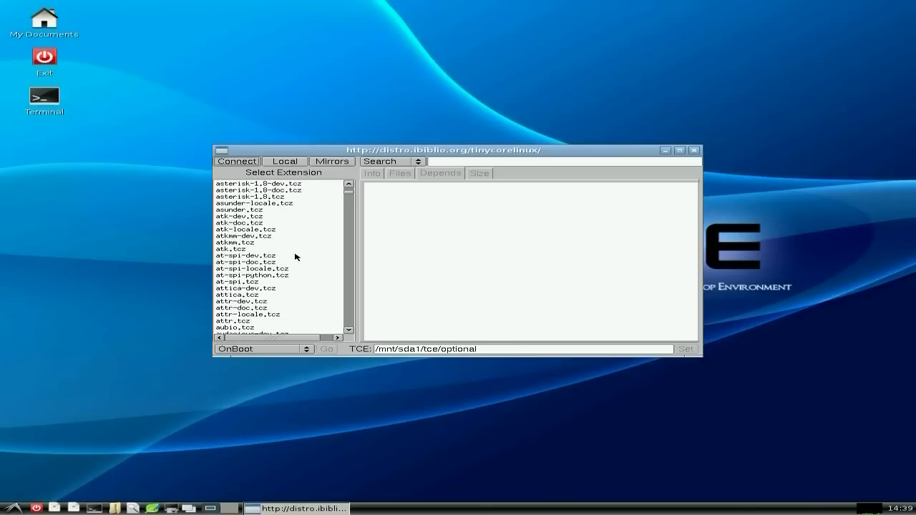
drag(348, 191, 339, 274)
scroll(274, 250, down, 5)
scroll(317, 277, down, 6)
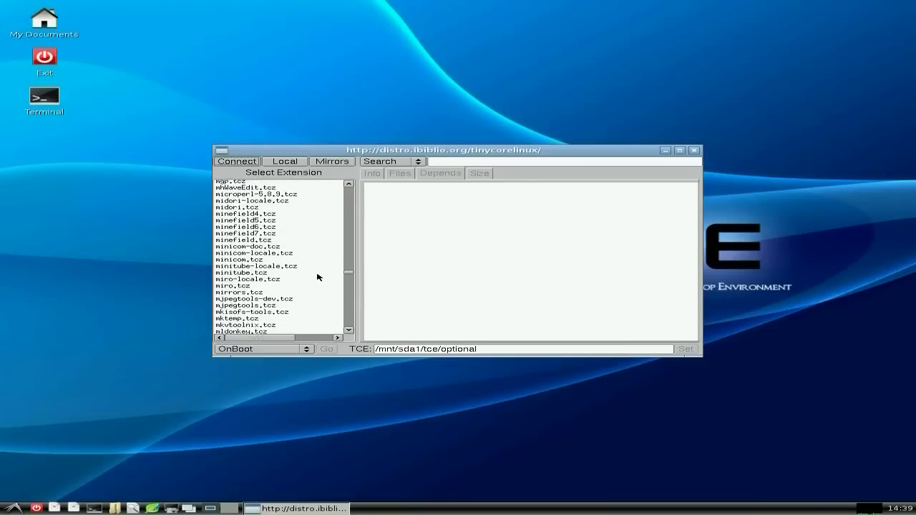
click(217, 221)
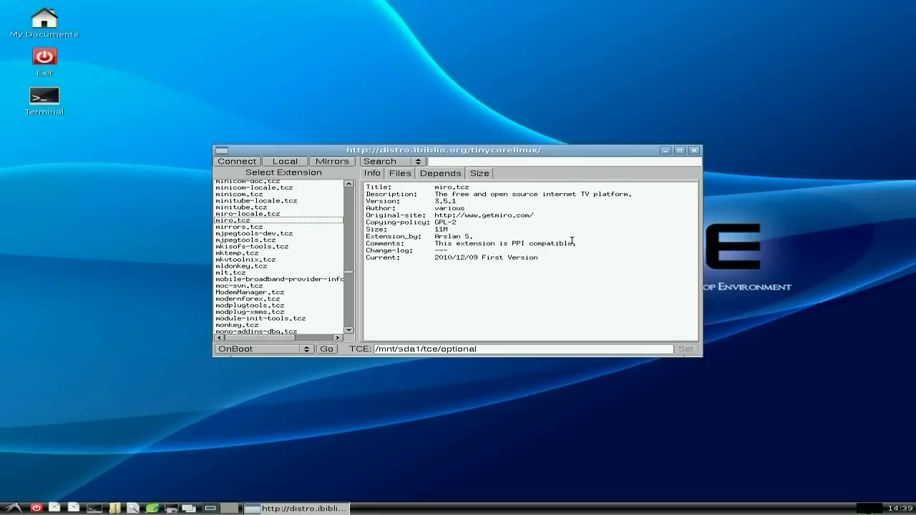
- Scroll to the end of the list and show the xvidcap.tcz Info
scroll(344, 274, down, 9)
scroll(328, 277, down, 3)
scroll(328, 277, down, 4)
scroll(329, 277, down, 8)
scroll(328, 277, down, 10)
scroll(328, 276, down, 10)
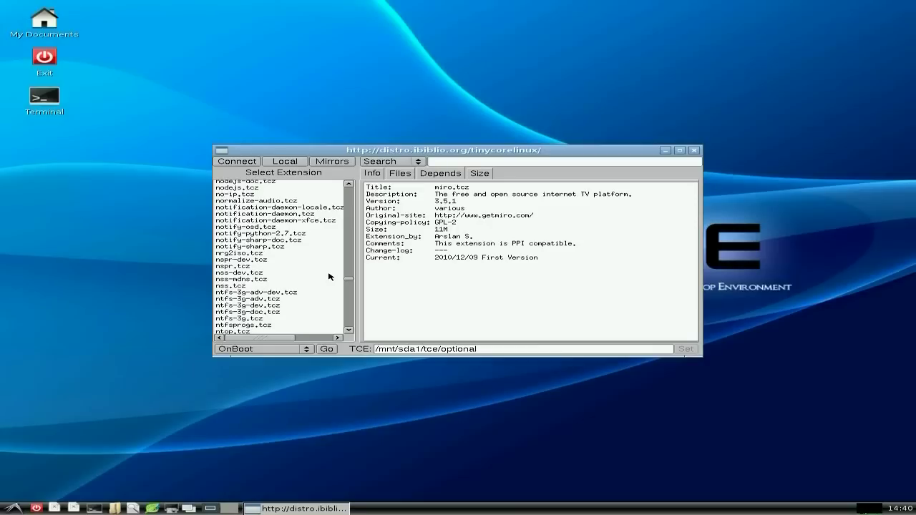
scroll(328, 277, down, 7)
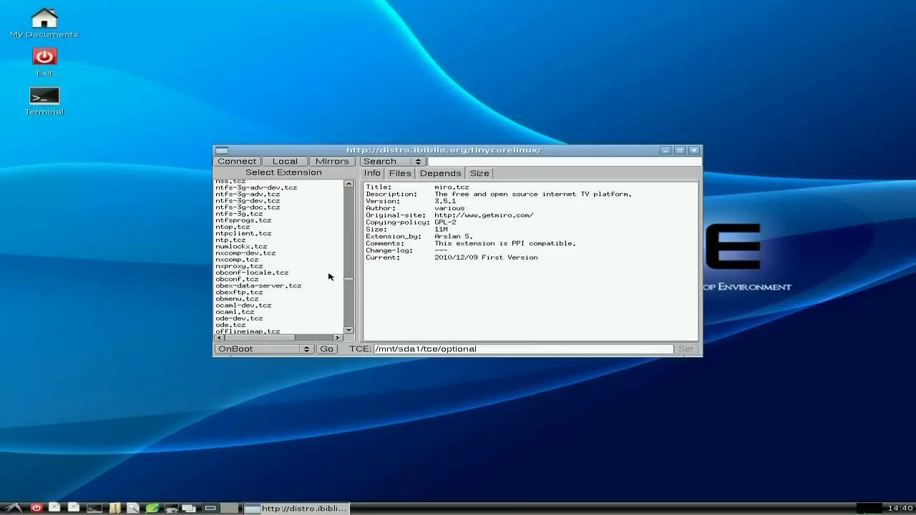
scroll(329, 276, down, 10)
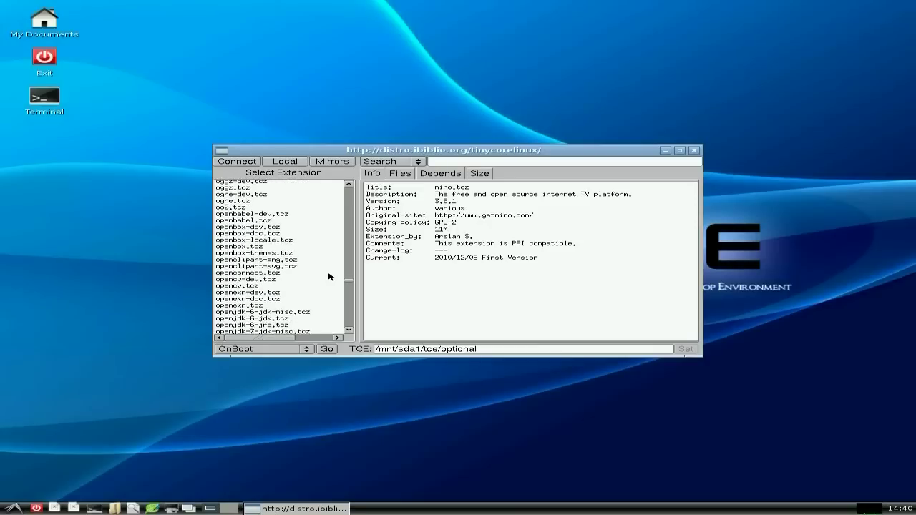
scroll(329, 276, down, 10)
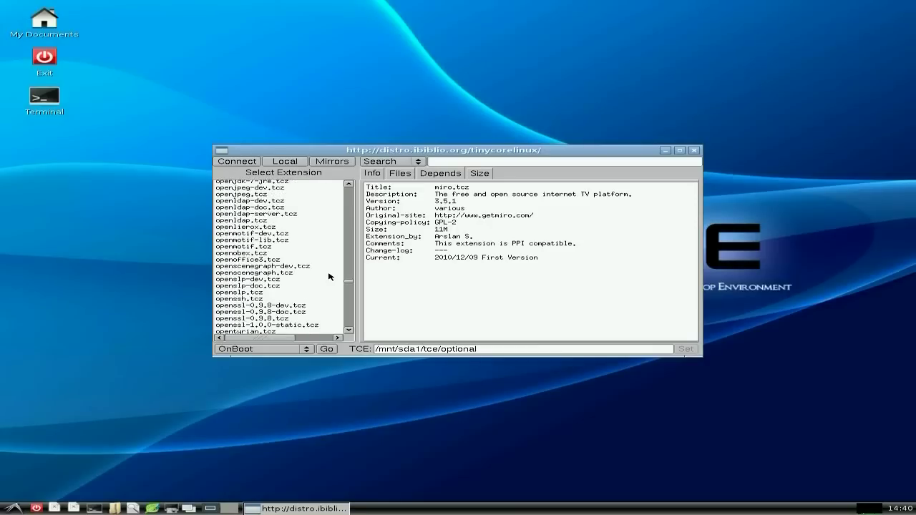
scroll(328, 277, down, 4)
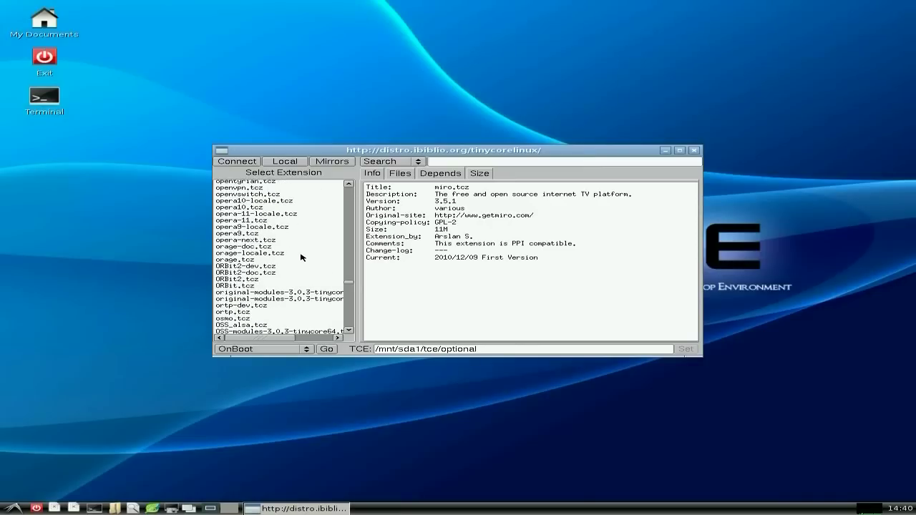
drag(349, 284, 342, 318)
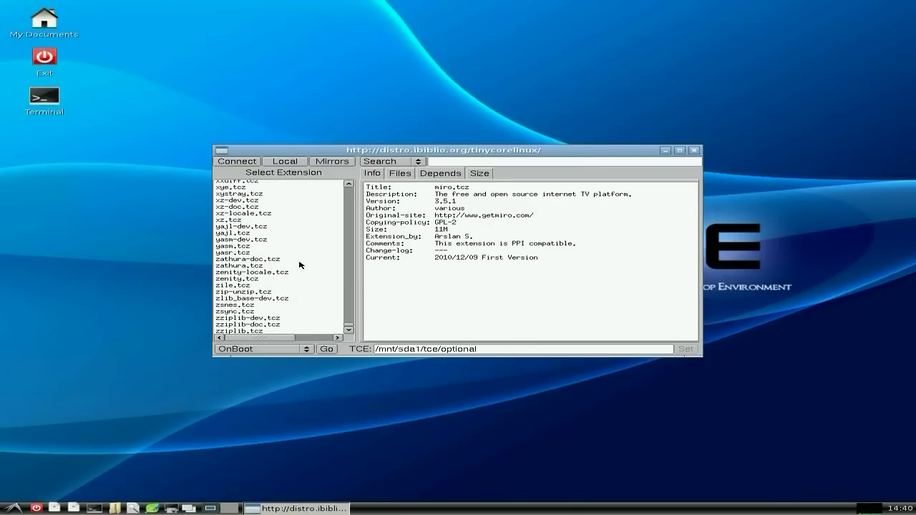
scroll(301, 264, up, 3)
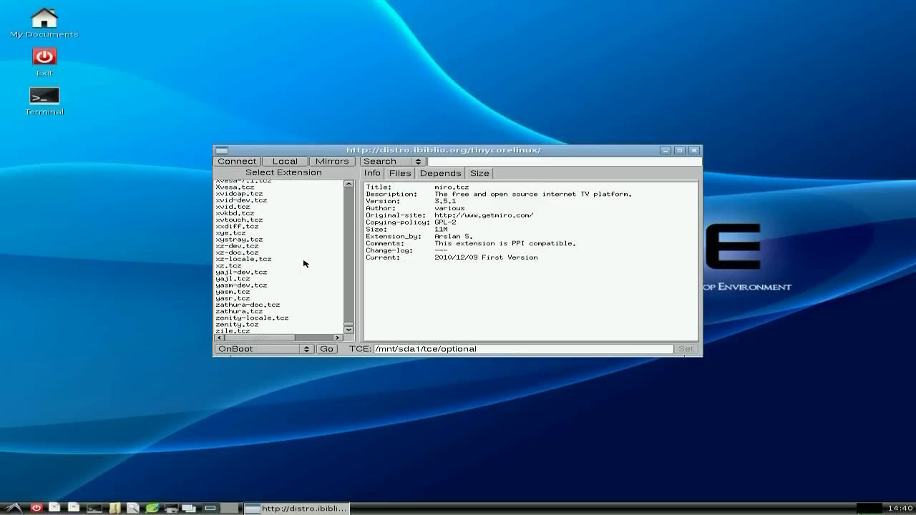
scroll(303, 264, up, 1)
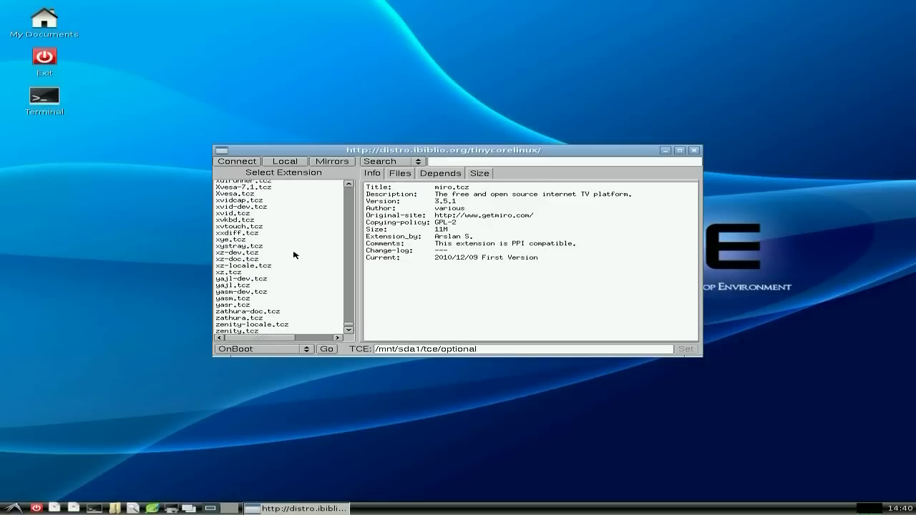
click(241, 201)
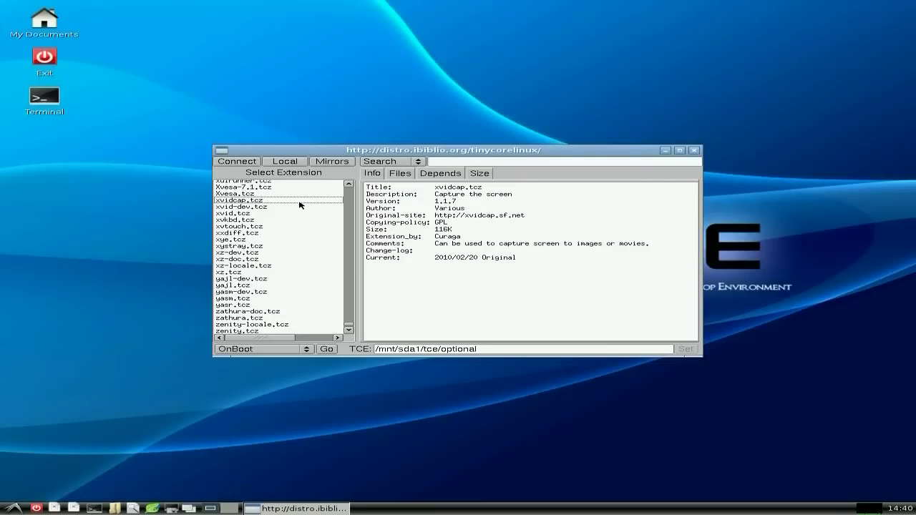
- Install xvidcap.tcz with OnBoot, wait for 'xvidcap.tcz: OK', then close AppBrowser
click(326, 349)
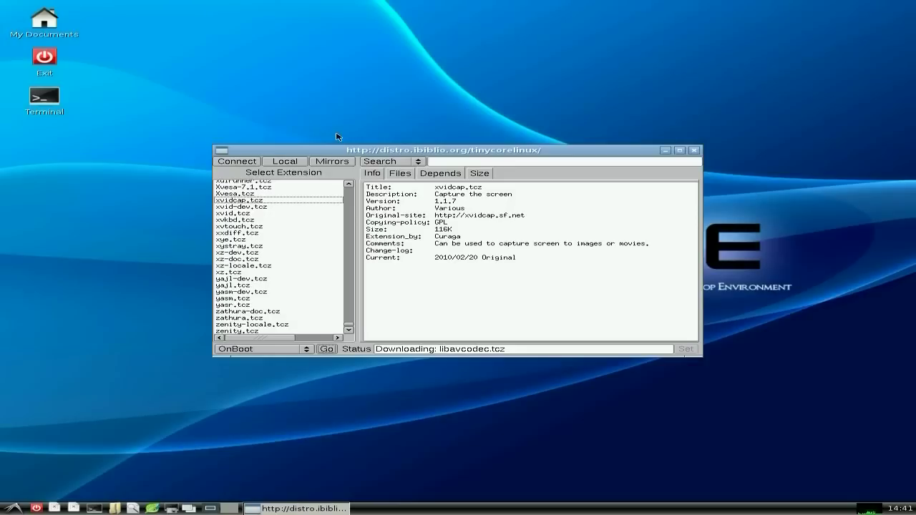
drag(409, 150, 402, 37)
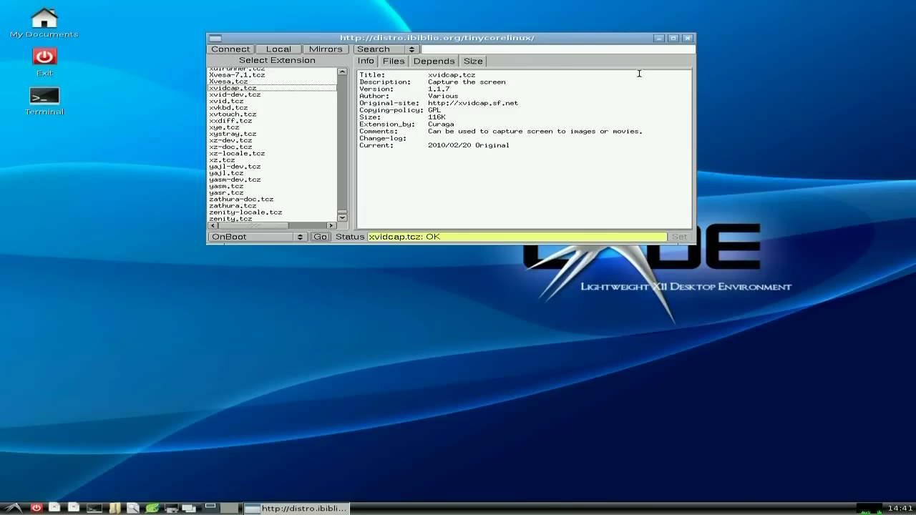
click(688, 38)
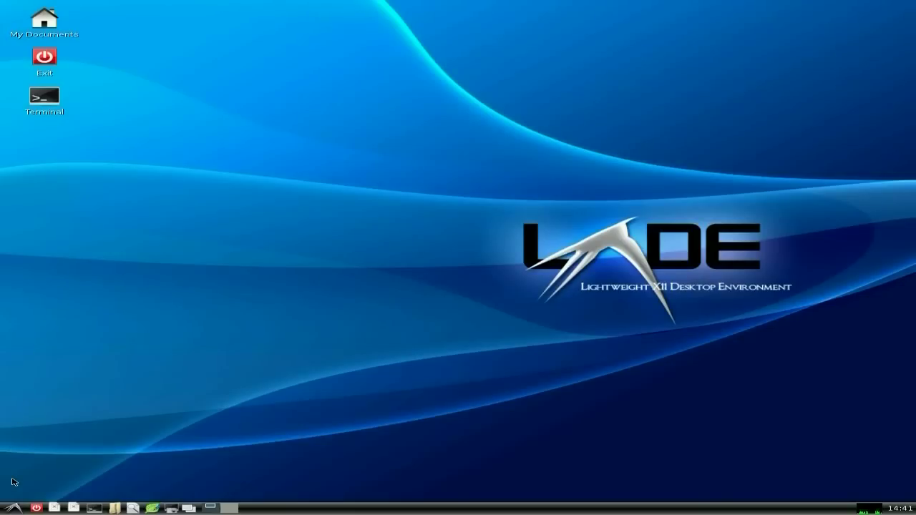
click(13, 507)
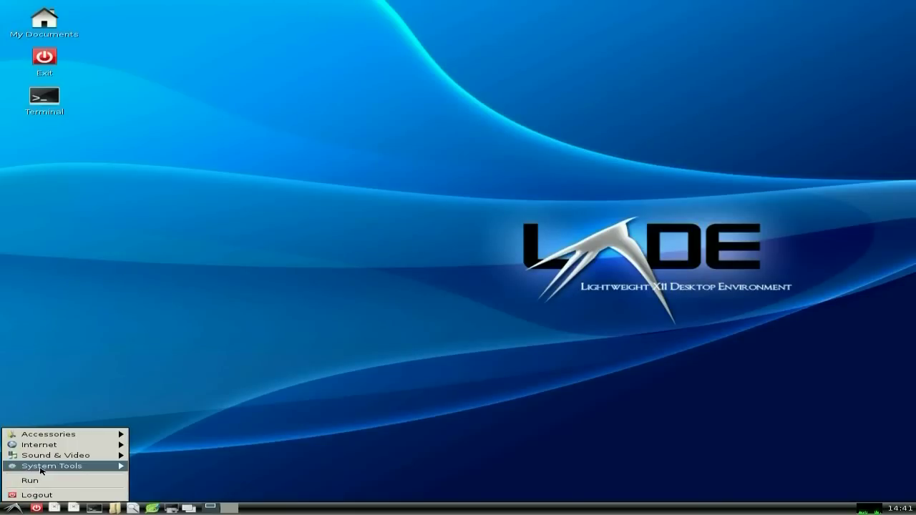
mouse_move(46, 461)
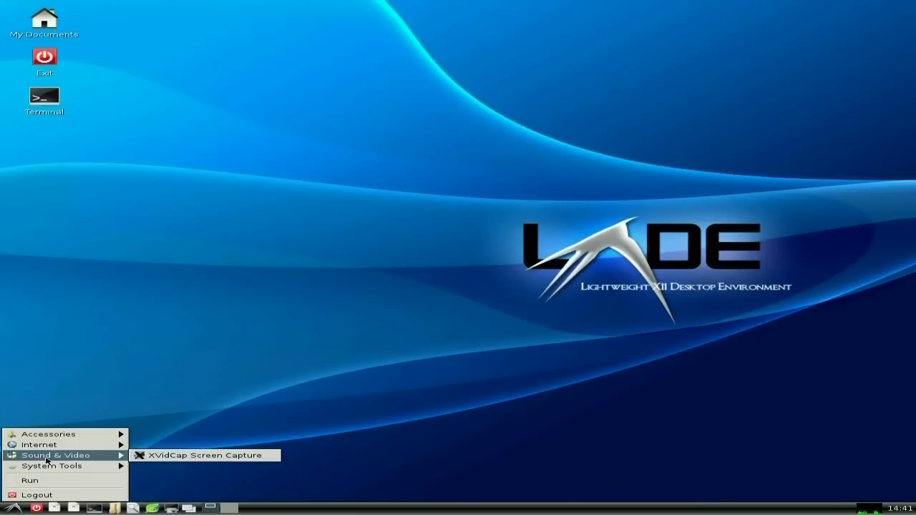
click(173, 456)
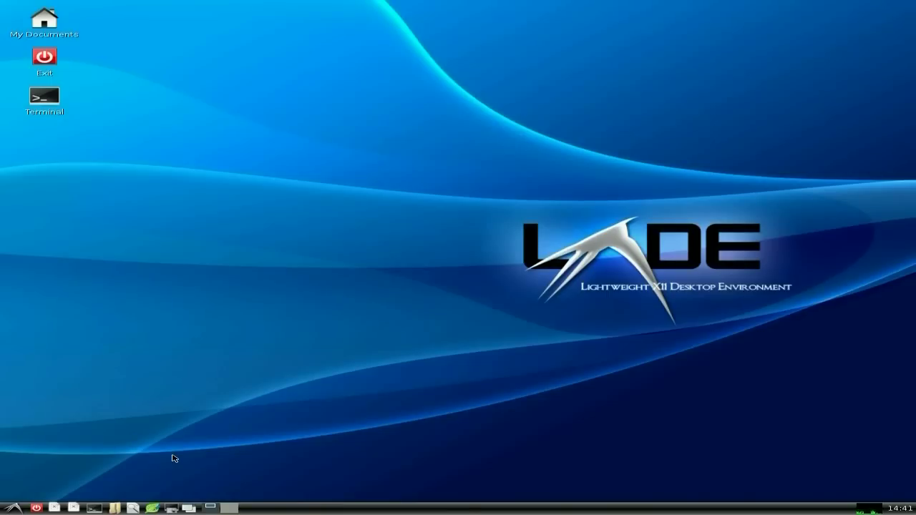
click(211, 509)
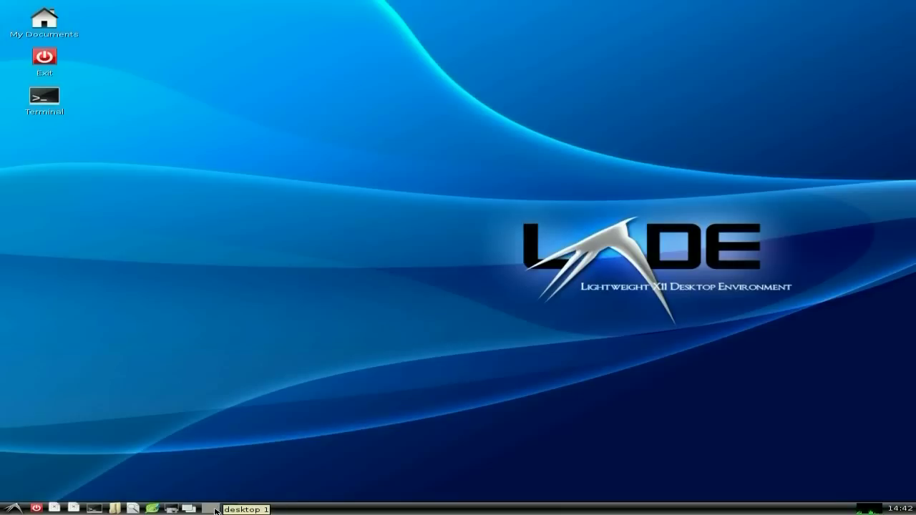
click(215, 510)
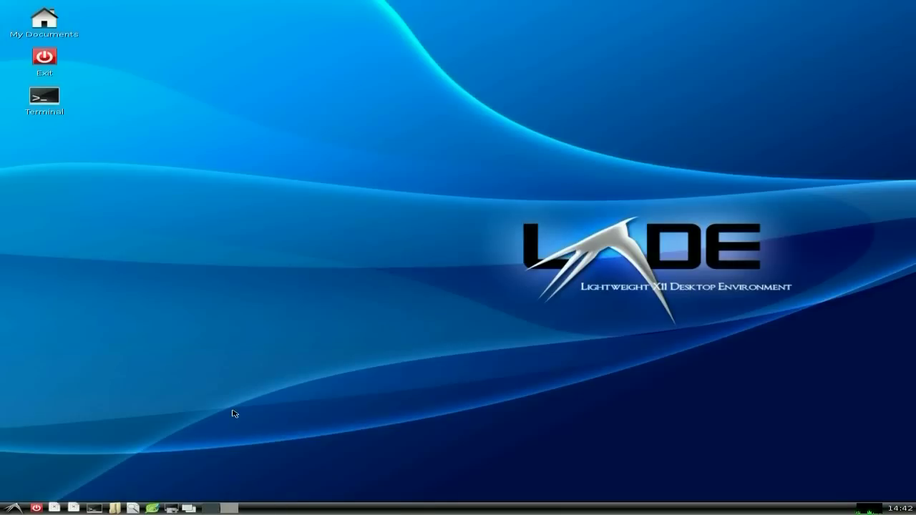